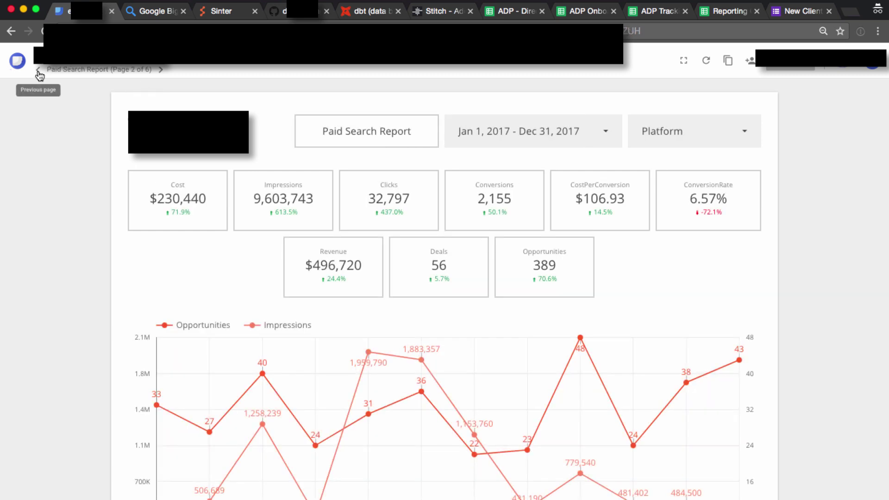
Step: Return to the Overall Report's Funnel Report page covering Oct 1–31, 2017
left_click(38, 71)
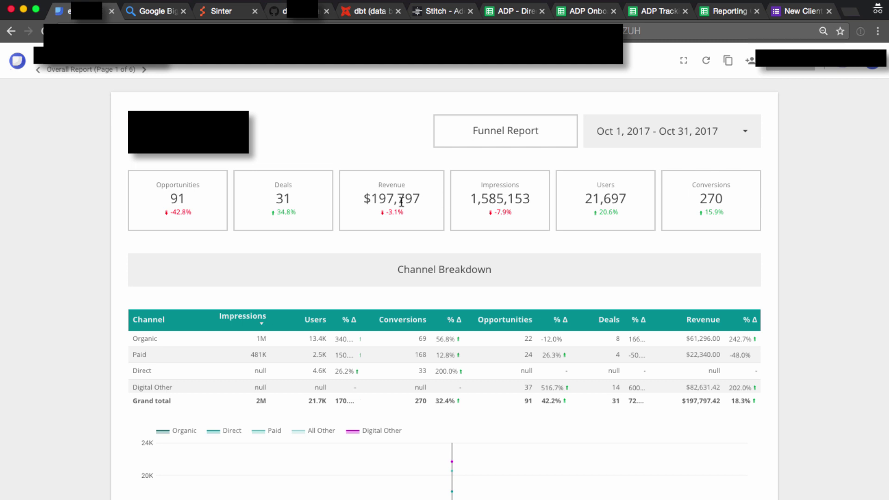
Step: Open the search_console_landing_page table in BigQuery and preview its GSC impression, click and position rows
left_click(165, 17)
scroll(83, 287, "up", 2)
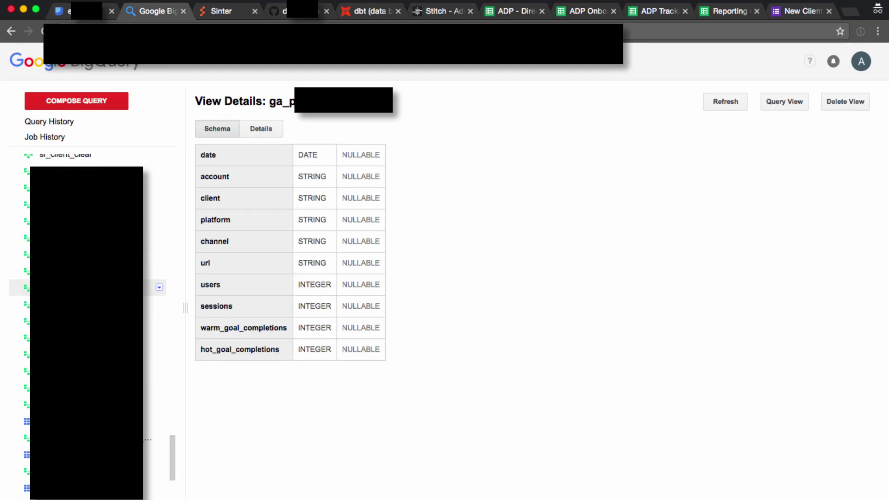
scroll(84, 287, "up", 3)
left_click(83, 279)
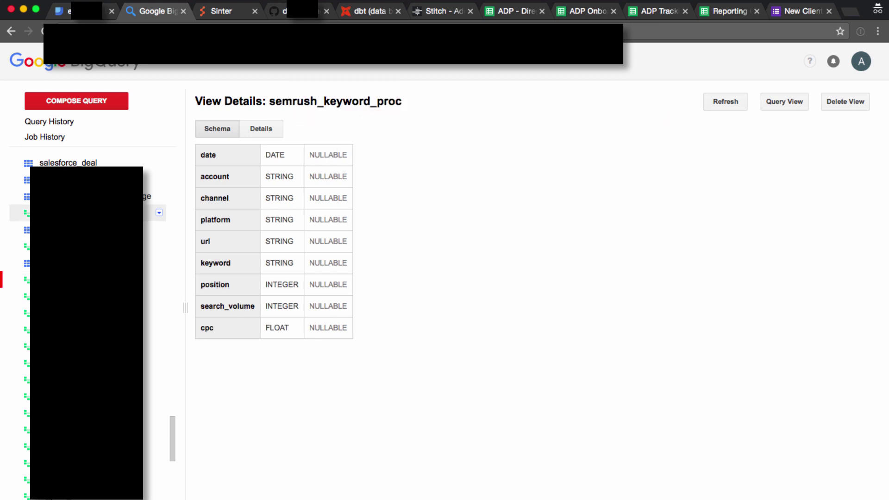
left_click(92, 196)
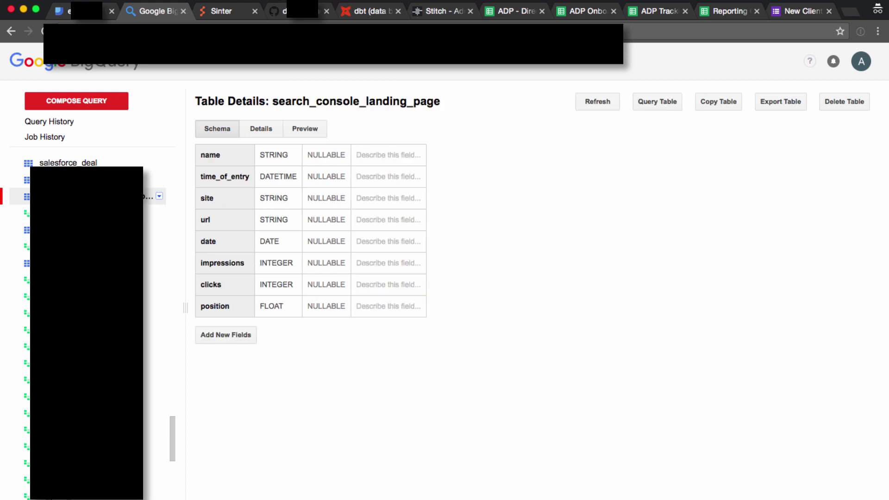
left_click(289, 134)
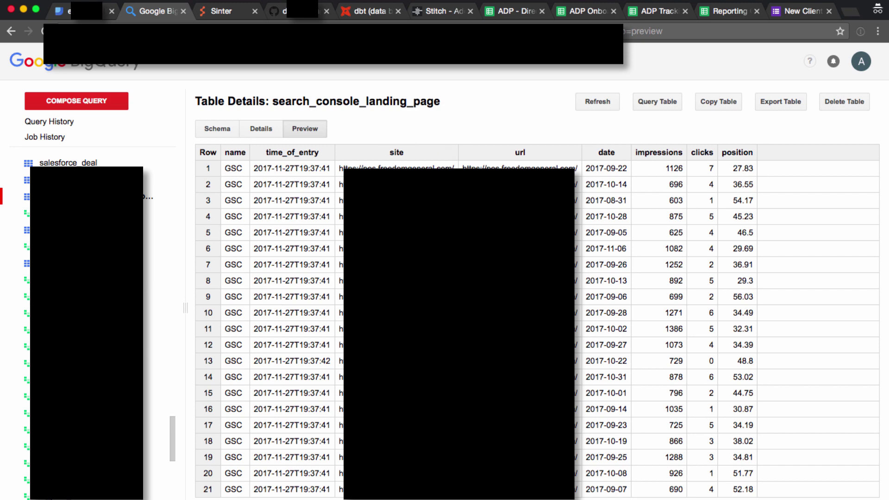
Step: Glance at the dbt homepage, then return to the agg_all_daily.sql model on GitHub
left_click(297, 16)
left_click(364, 9)
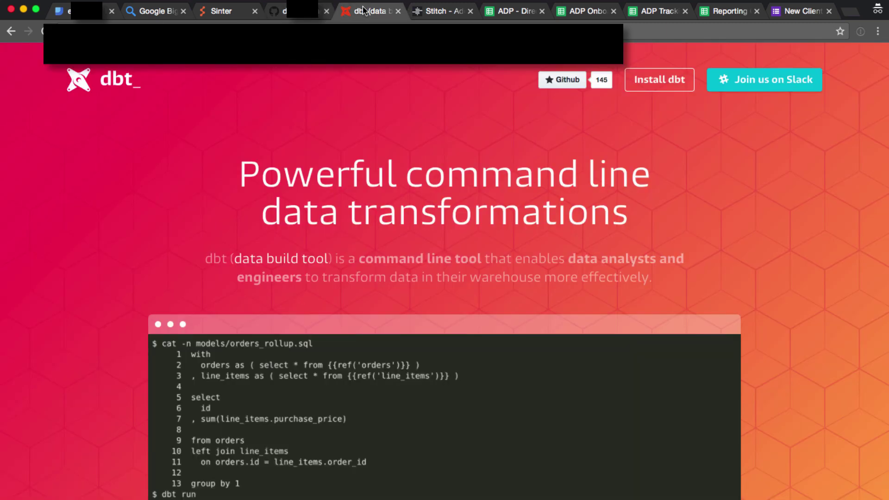
left_click(278, 11)
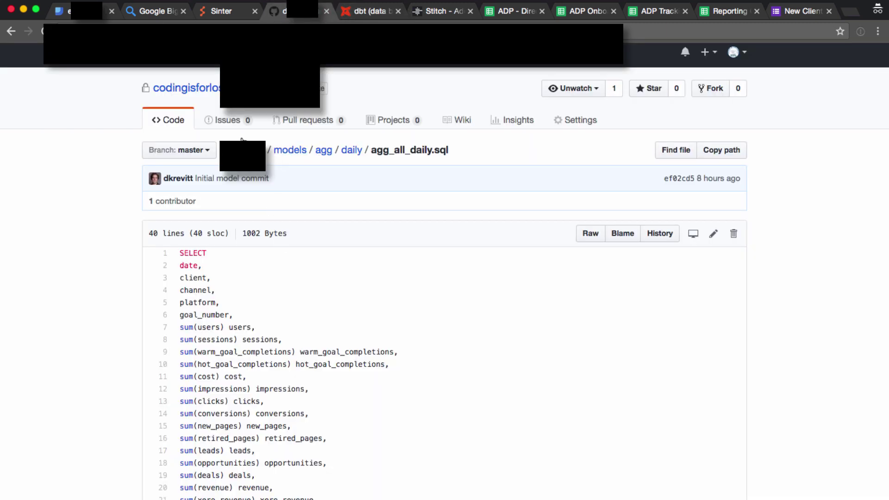
Step: Open agg_channels.sql from the agg join folder, then review Sinter's daily 09:00 UTC job runs
left_click(318, 151)
left_click(167, 251)
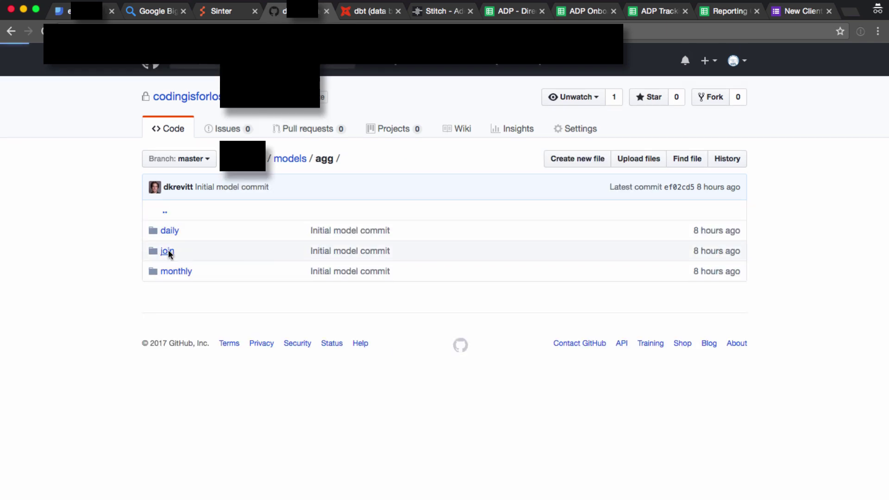
left_click(218, 252)
scroll(302, 252, "down", 3)
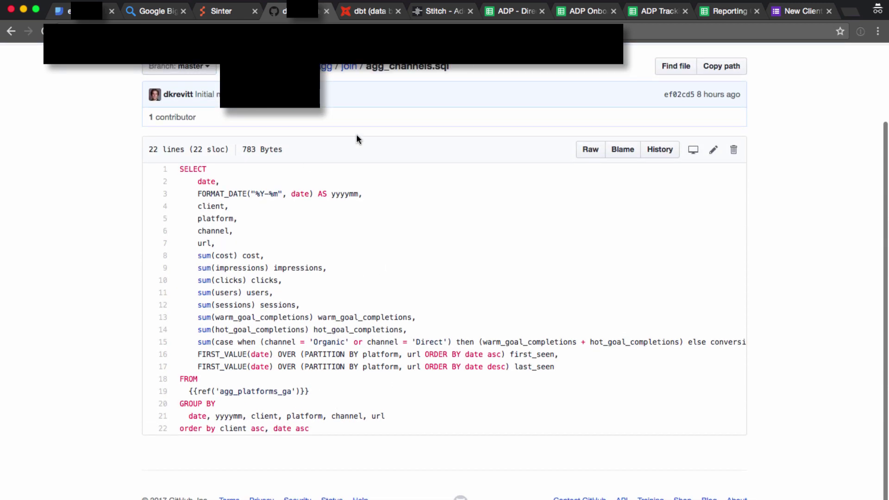
left_click(359, 12)
left_click(235, 11)
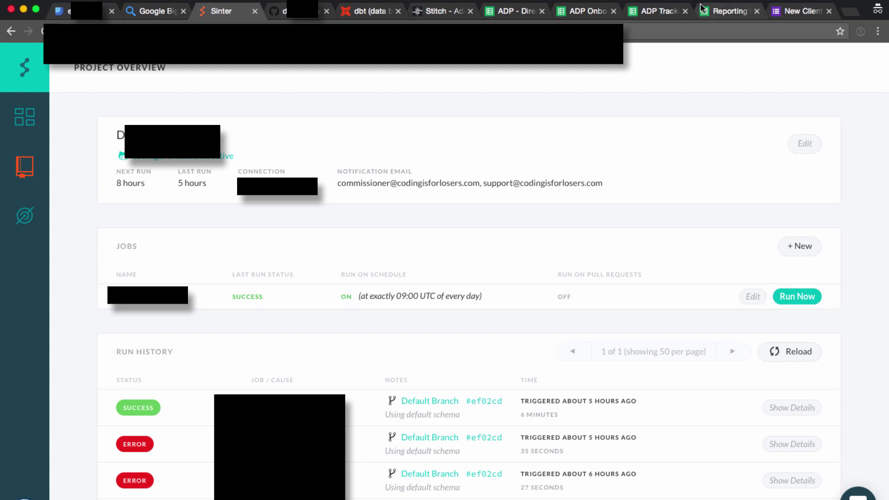
Step: Cycle through the BigQuery, Sinter, GitHub and Data Studio tabs, ending on the BigQuery table preview
left_click(637, 2)
key("Escape")
left_click(153, 12)
left_click(238, 15)
left_click(277, 11)
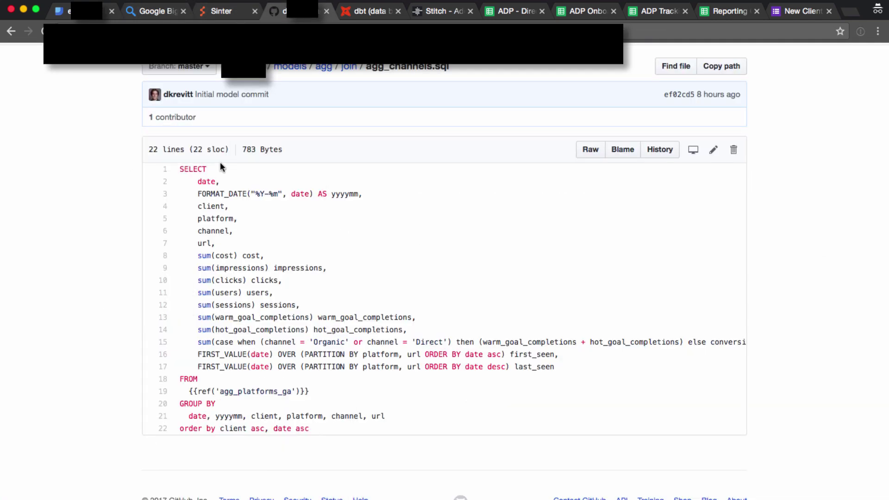
left_click(166, 17)
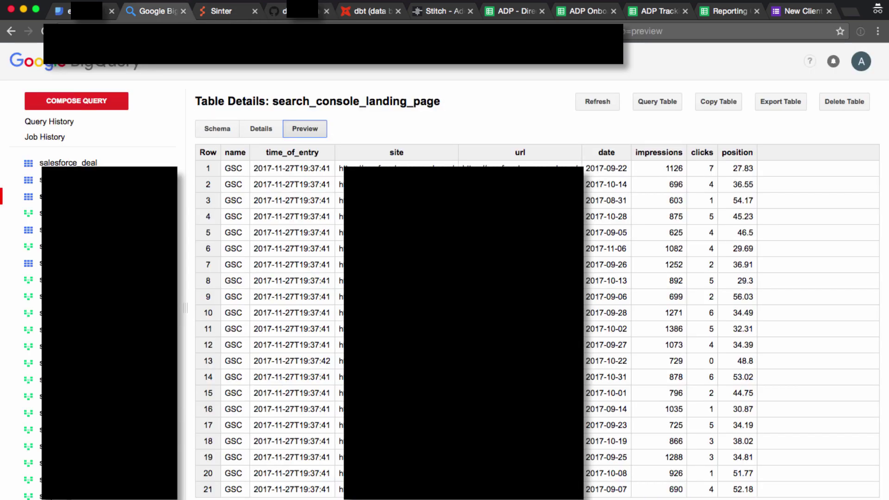
left_click(65, 11)
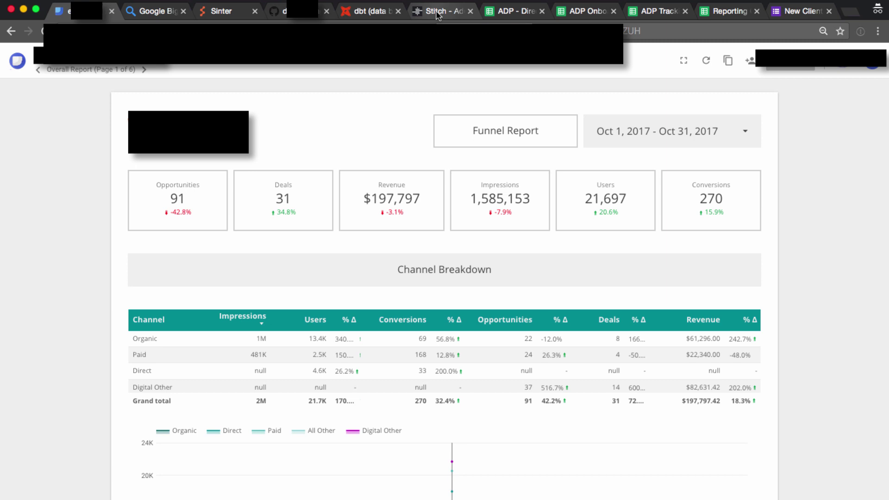
key("ctrl+Tab")
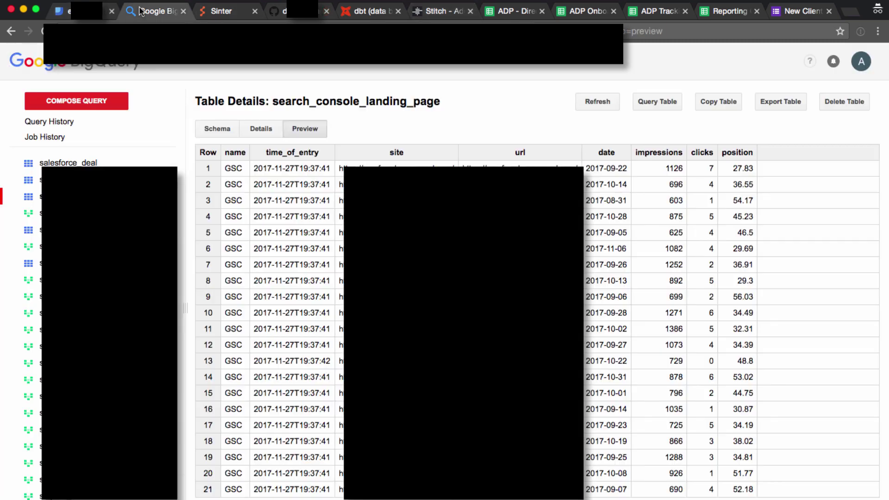
Step: Scroll through the list of existing integrations on Stitch's Integrations dashboard
left_click(441, 12)
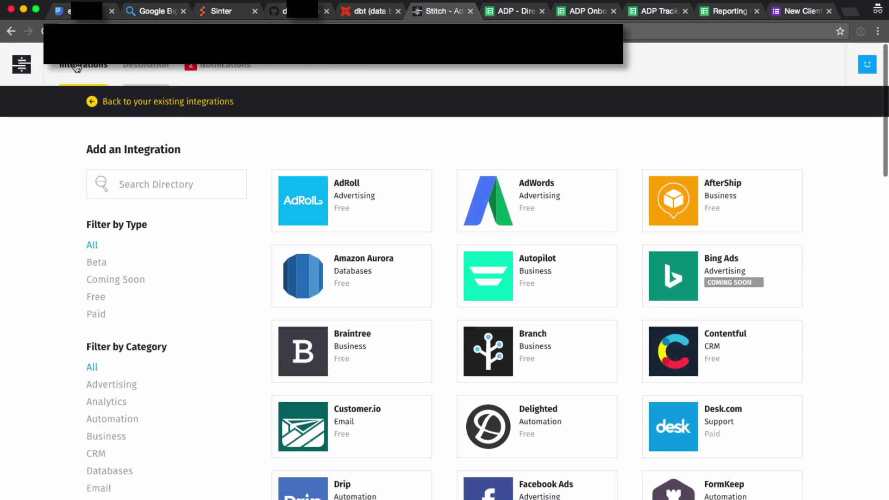
left_click(77, 67)
scroll(402, 329, "down", 5)
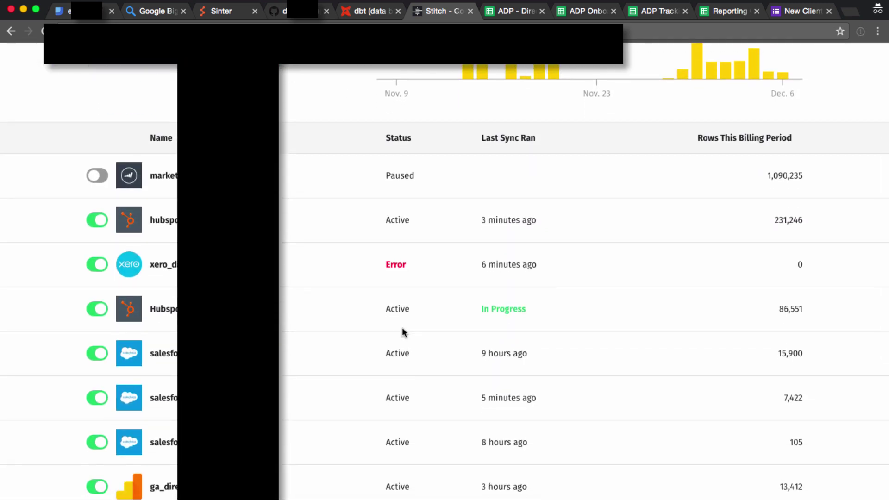
scroll(403, 332, "down", 4)
scroll(402, 332, "up", 3)
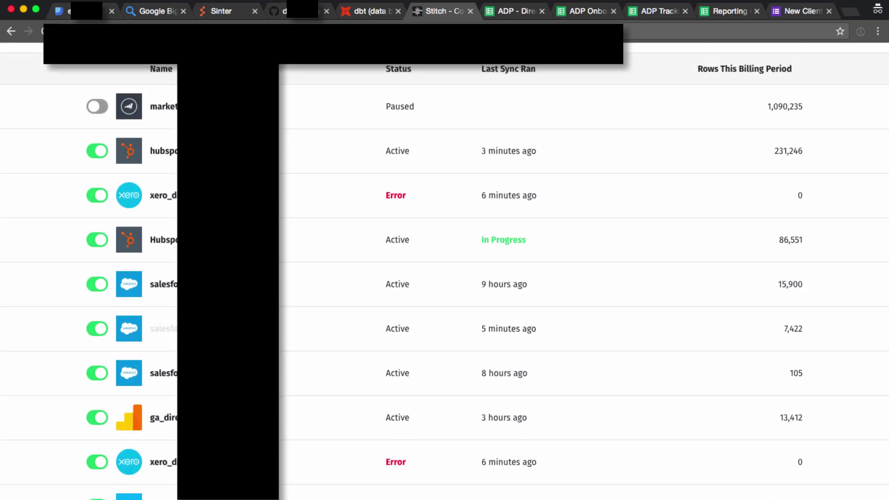
scroll(173, 381, "down", 3)
scroll(174, 380, "down", 4)
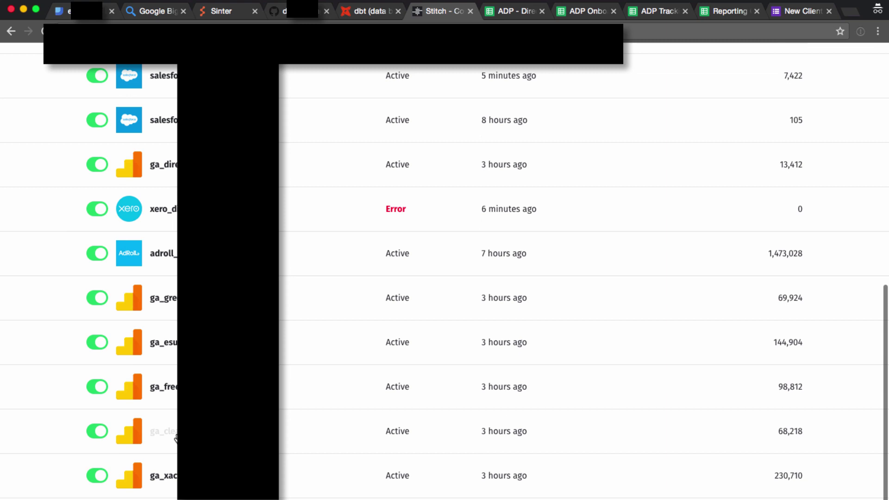
scroll(176, 438, "up", 3)
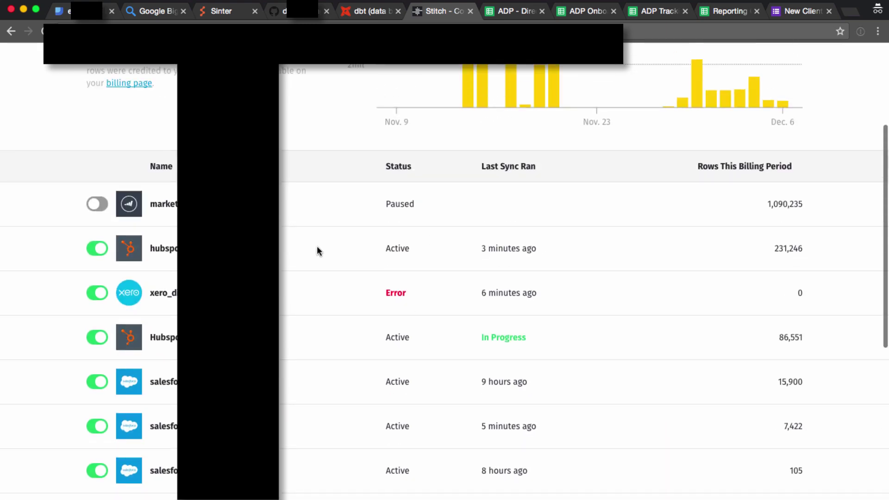
Step: Review the hubspot integration's summary and settings, cancel without changes, then open the pipeline guide sheet
left_click(163, 248)
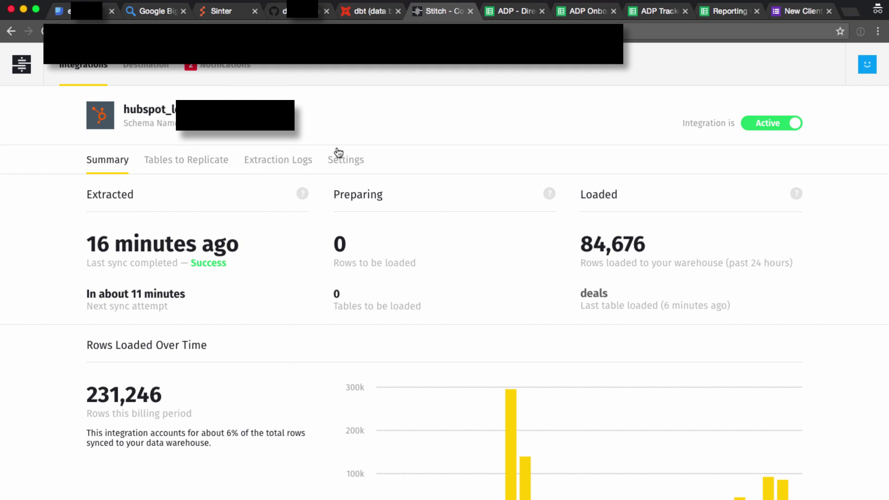
left_click(341, 157)
scroll(336, 241, "down", 10)
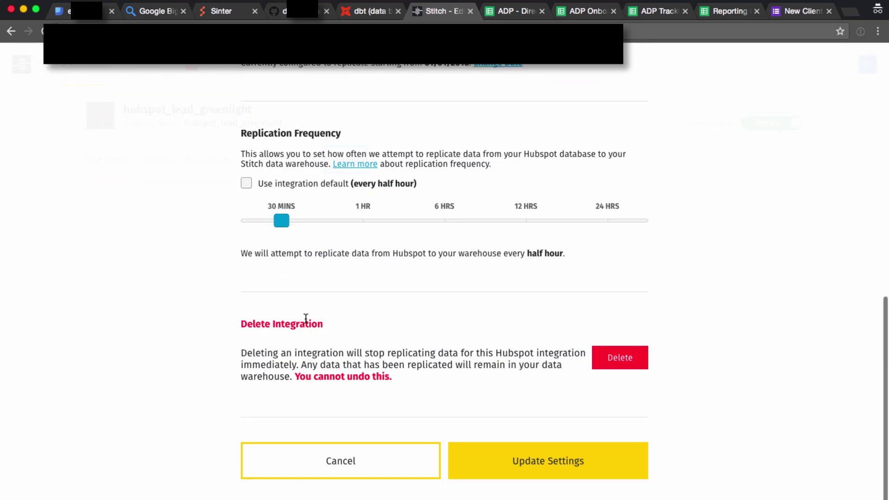
scroll(539, 252, "up", 1)
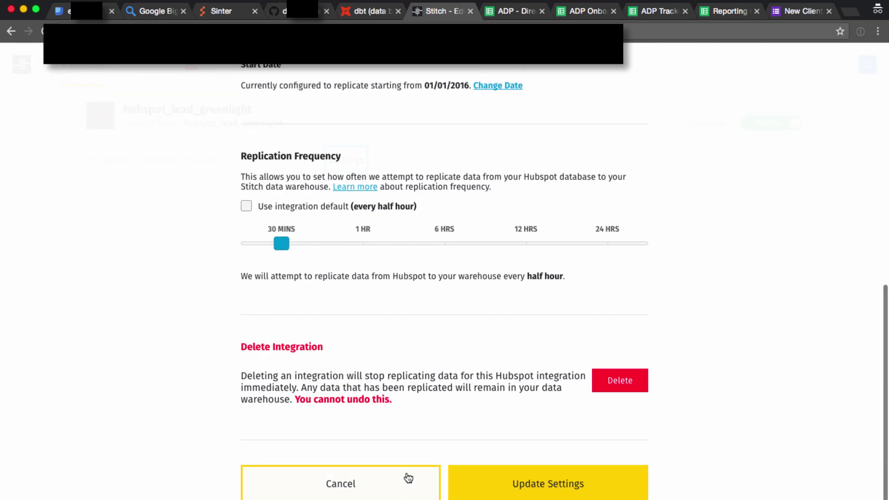
left_click(407, 476)
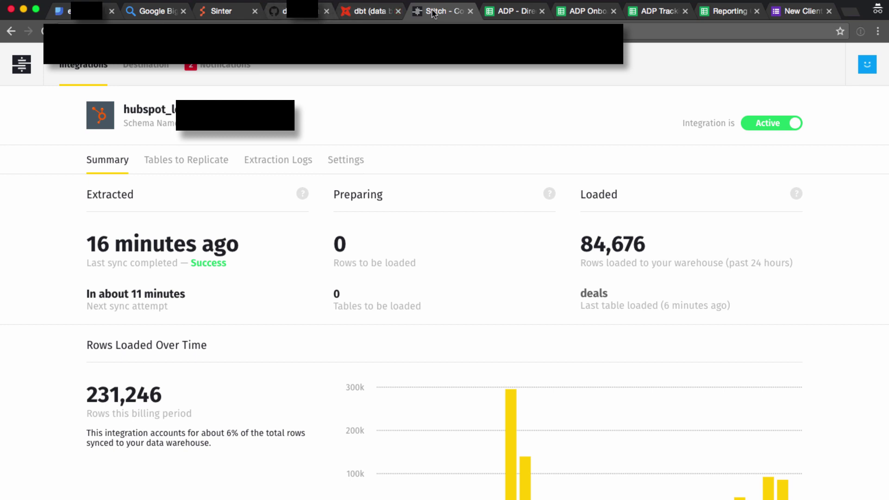
left_click(496, 9)
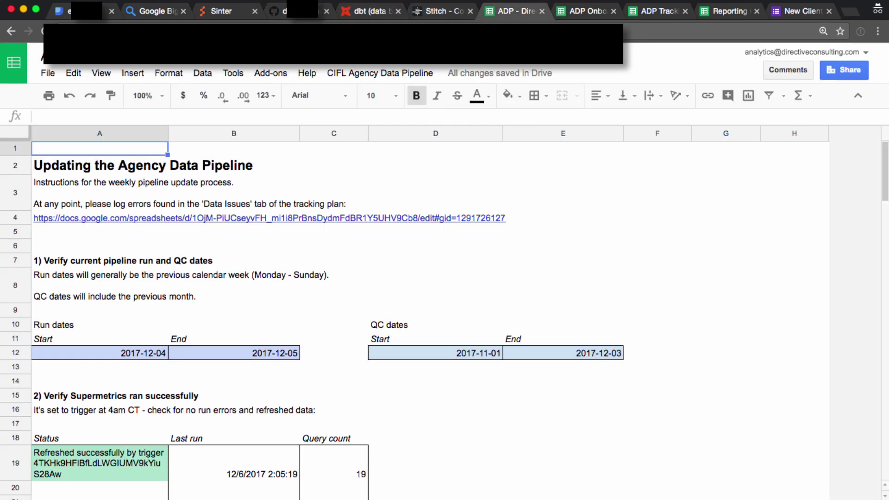
Step: Read through the 'Updating the Agency Data Pipeline' checklist and return to cell A1
left_click(671, 6)
scroll(228, 278, "down", 7)
scroll(229, 283, "down", 4)
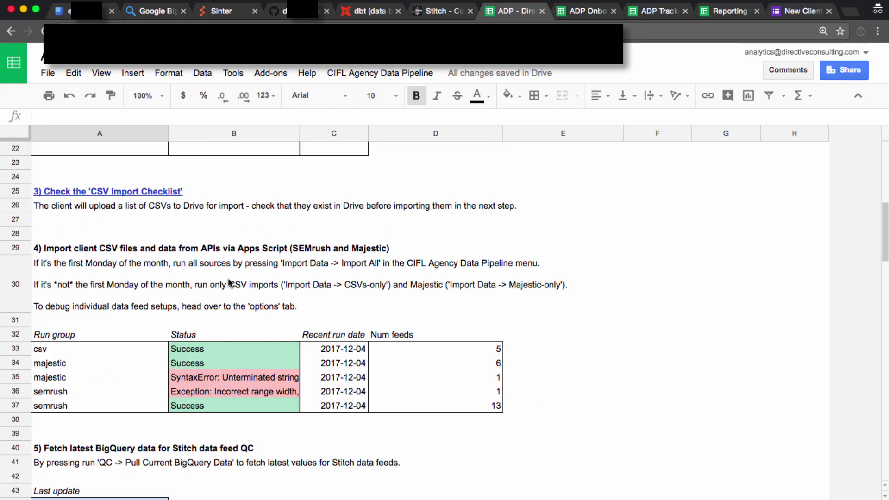
scroll(229, 282, "up", 4)
key("ctrl+Home")
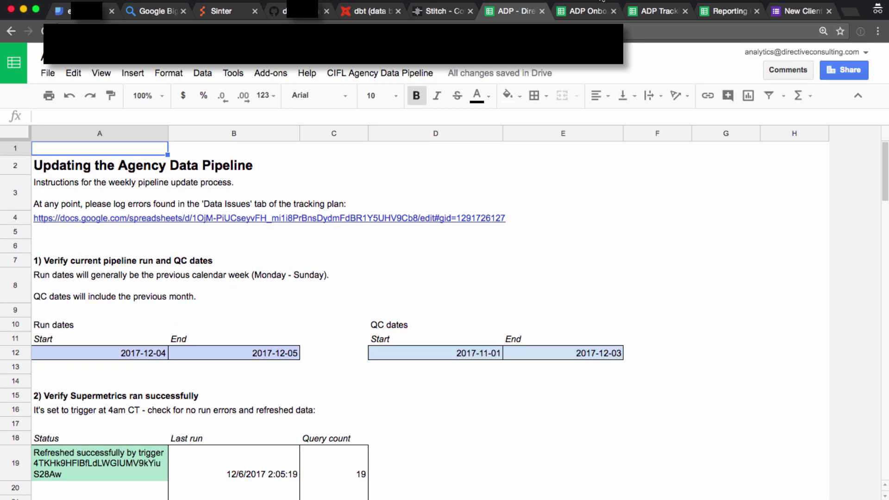
Step: Scroll through the New Client Request form's company, template, data source and GA conversion questions
left_click(806, 12)
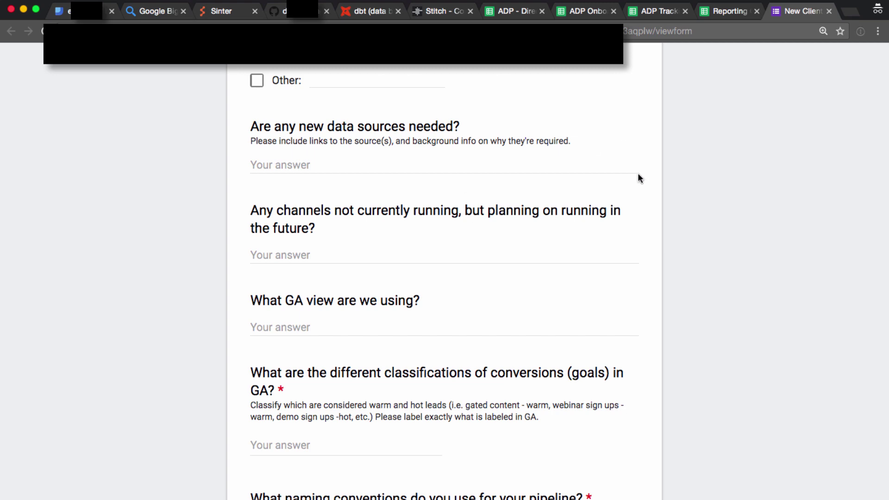
scroll(638, 174, "up", 20)
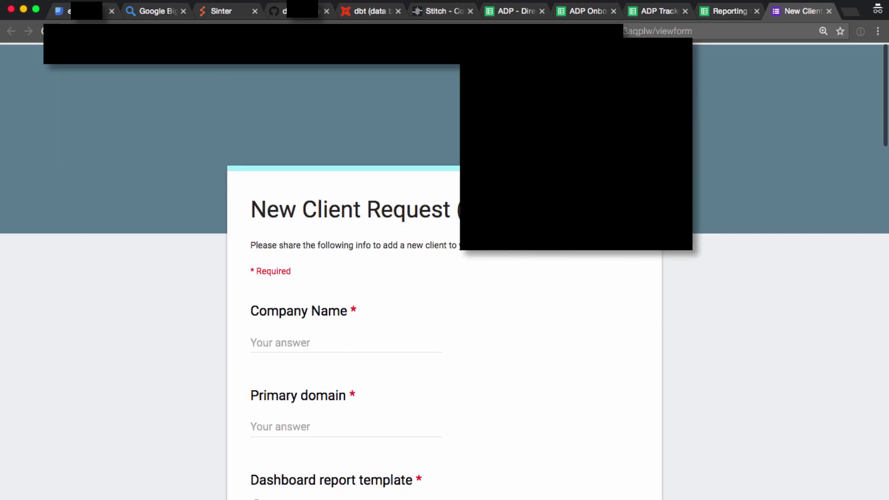
scroll(257, 345, "down", 4)
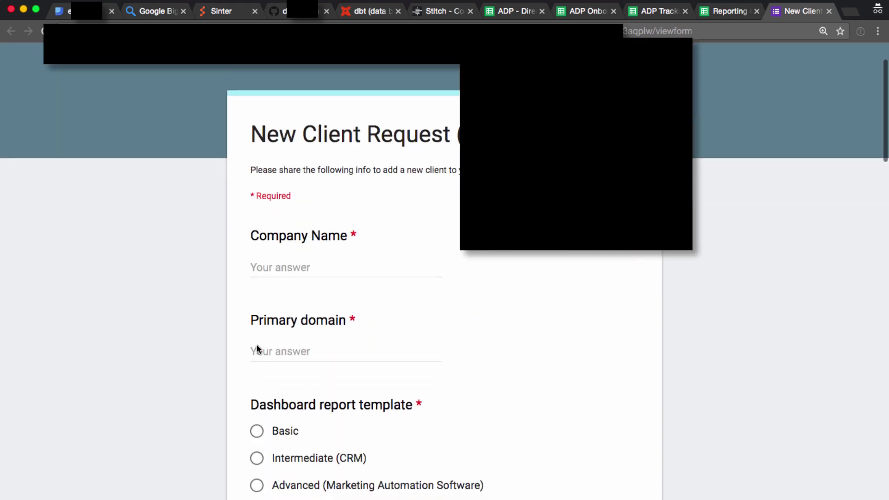
scroll(229, 317, "down", 3)
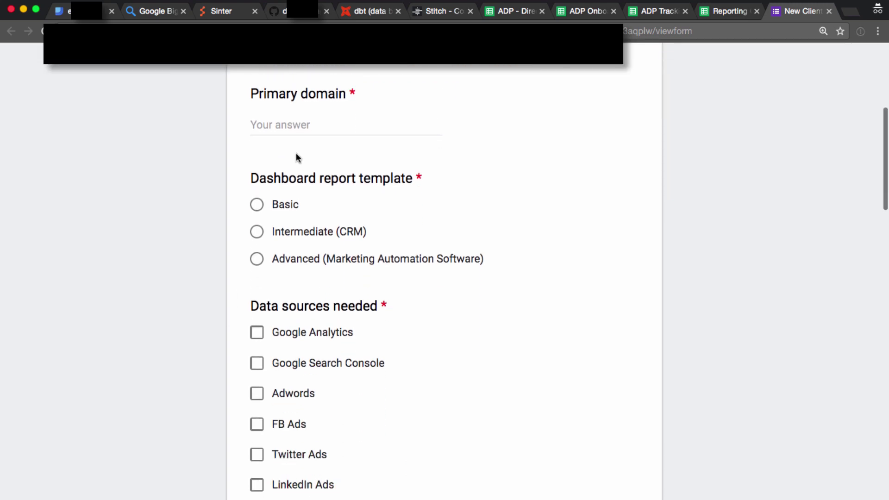
scroll(265, 268, "down", 11)
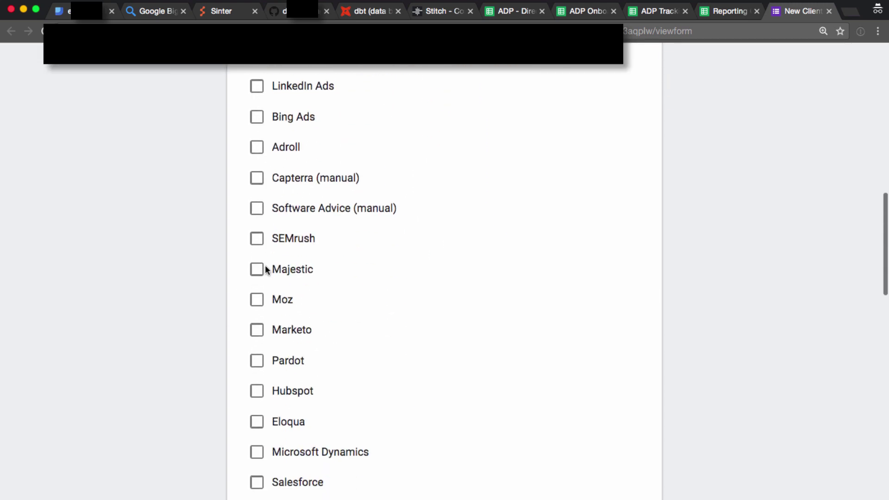
scroll(235, 348, "down", 11)
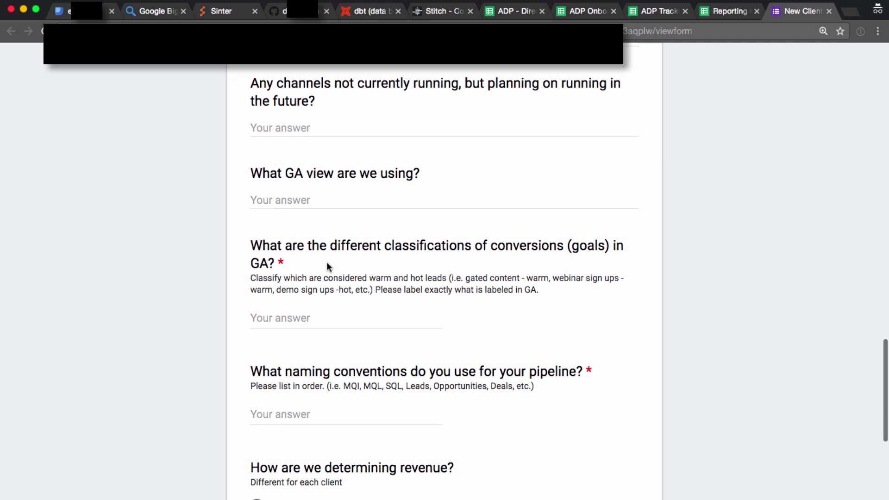
scroll(277, 452, "up", 1)
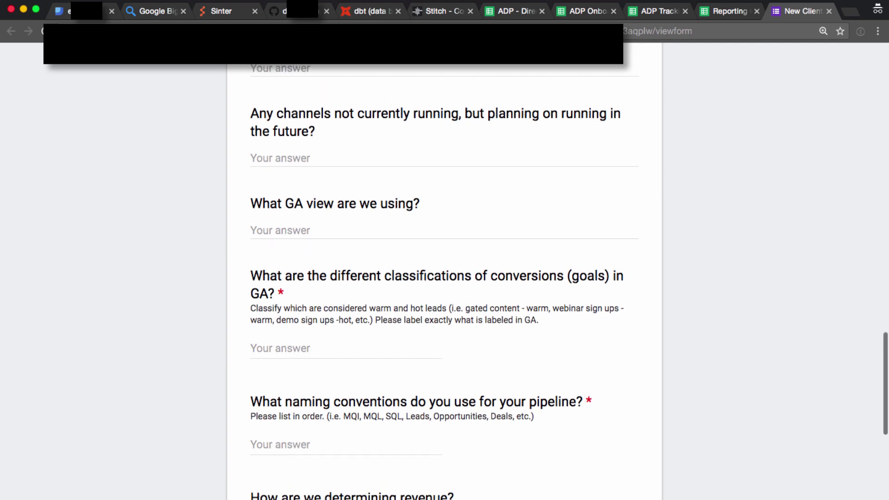
Step: Cycle through the form responses, dashboard status, source implementation and source QC sheets to the task tracker
left_click(658, 11)
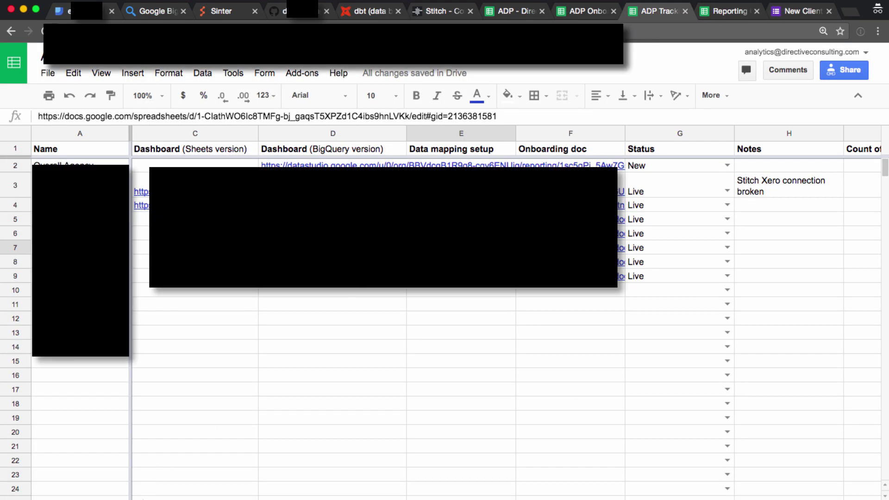
key("ctrl+shift+Tab")
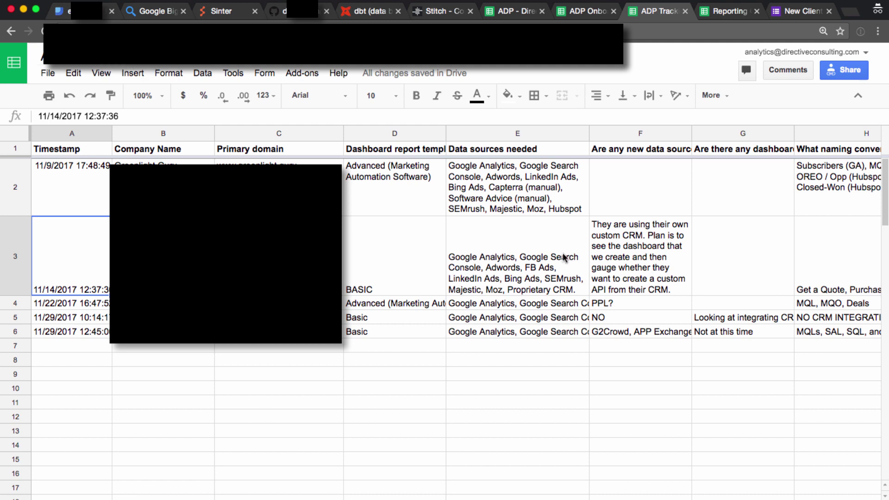
key("ctrl+Tab")
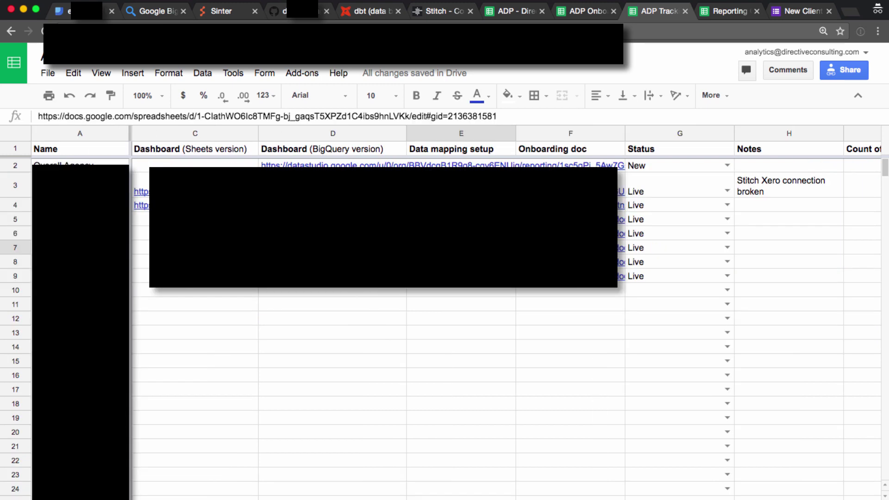
key("ctrl+Tab")
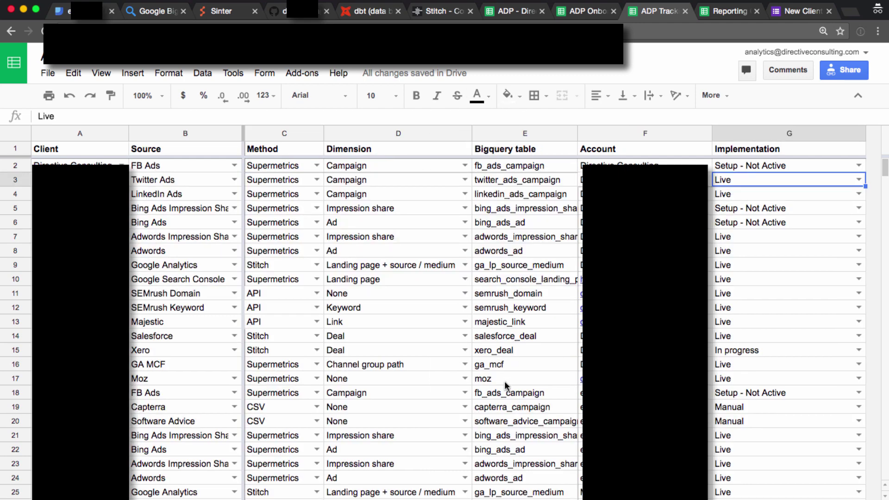
key("alt+Down")
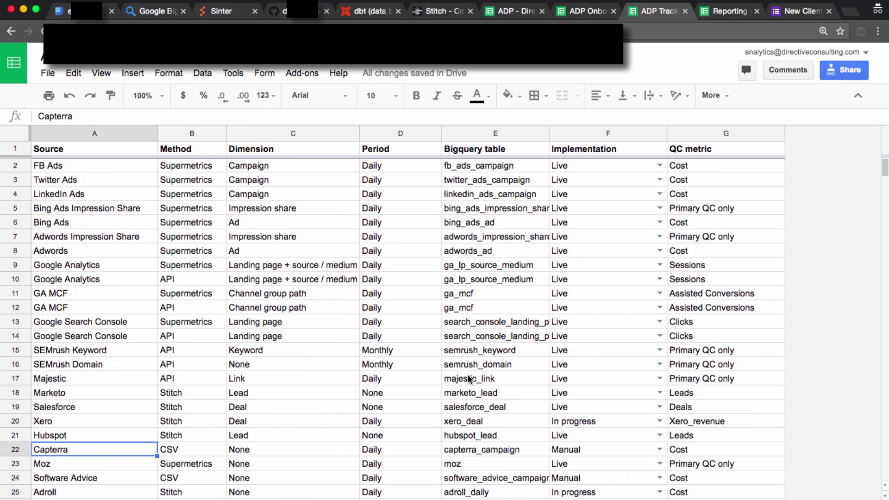
key("alt+Down")
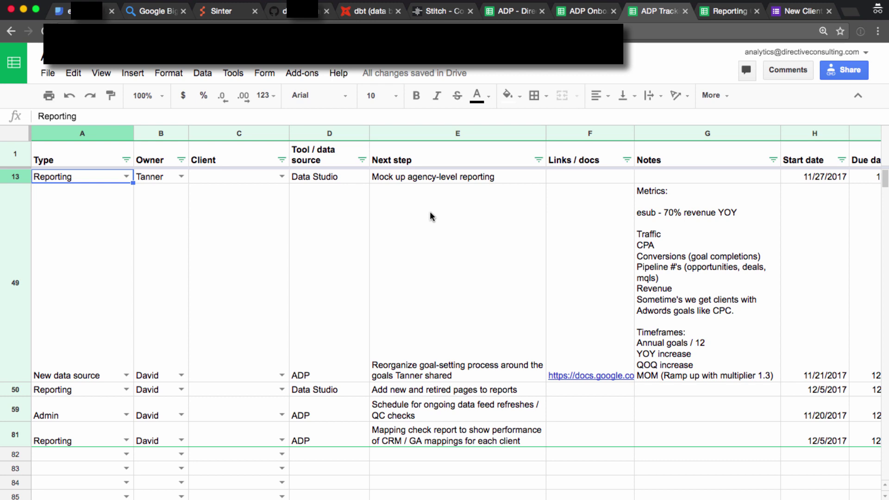
Step: Add Done to the task tracker's Status filter, review the tasks, then view the platform-to-channel mapping
scroll(430, 211, "right", 3)
left_click(842, 160)
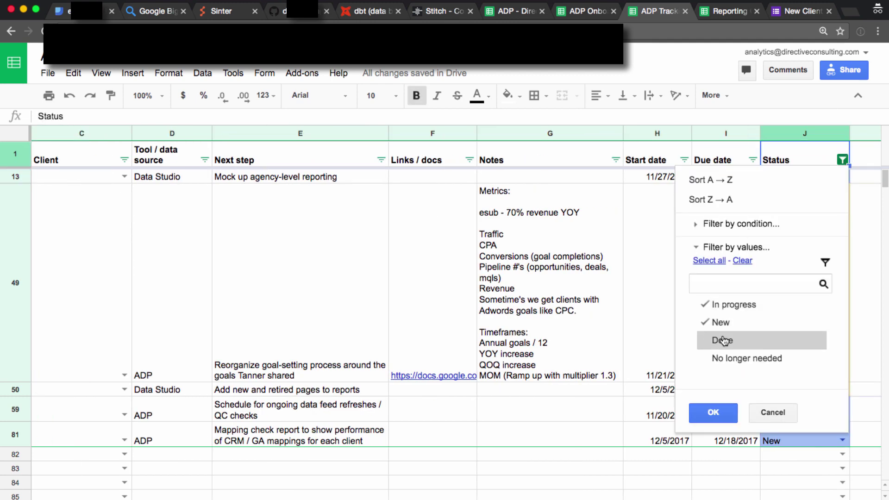
left_click(724, 340)
left_click(715, 411)
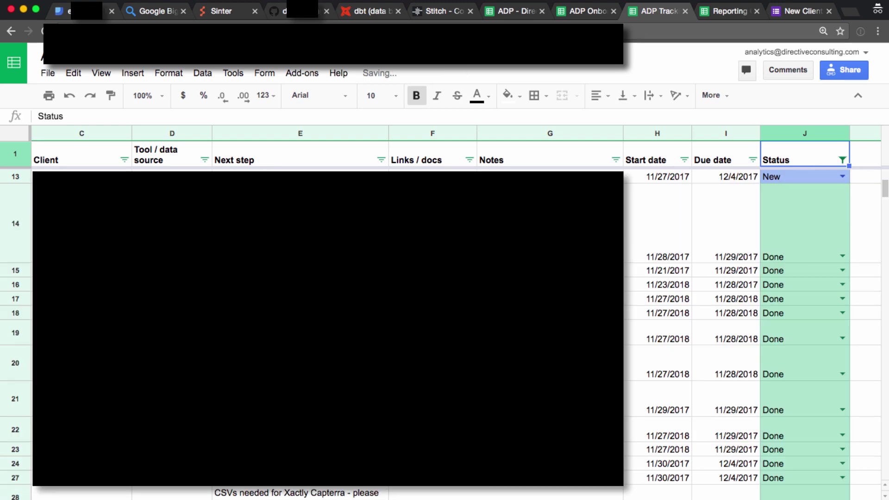
scroll(463, 324, "down", 2)
scroll(463, 324, "down", 2)
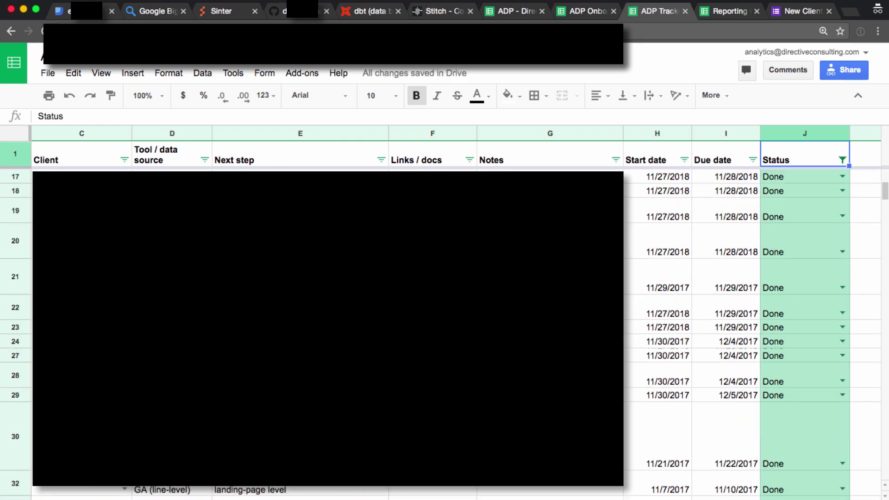
scroll(463, 324, "down", 2)
left_click(731, 11)
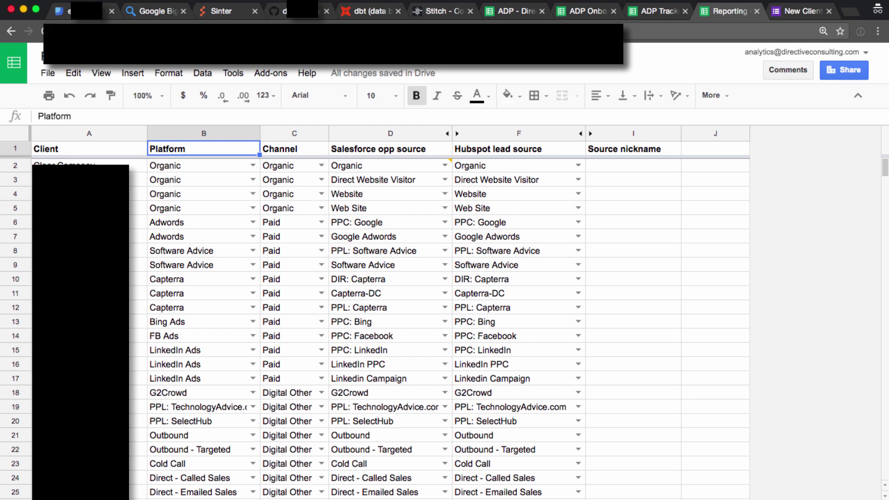
left_click(62, 10)
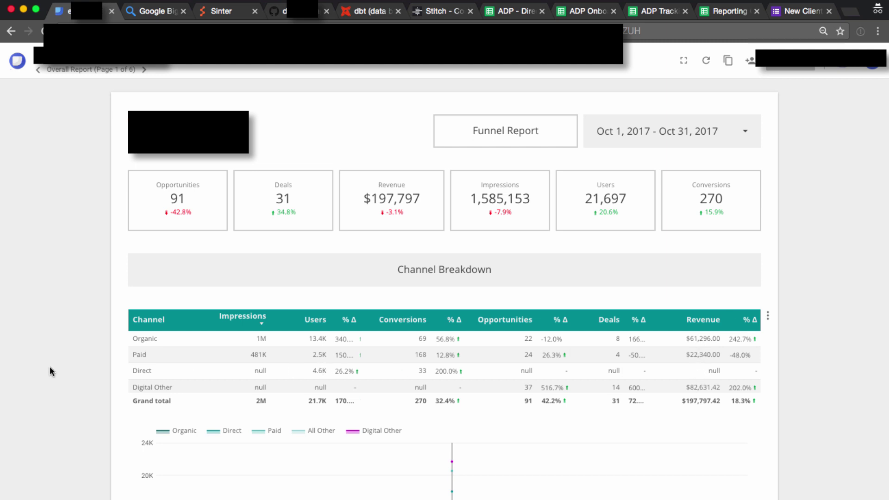
left_click(726, 11)
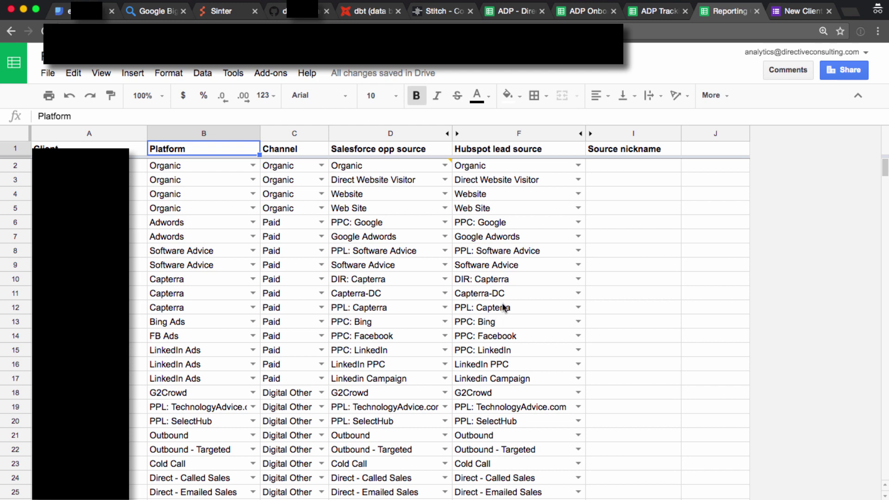
Step: Hide the ADP file's table and field mapping sheet and open the CIFL Agency Data Pipeline menu
left_click(587, 11)
left_click(512, 11)
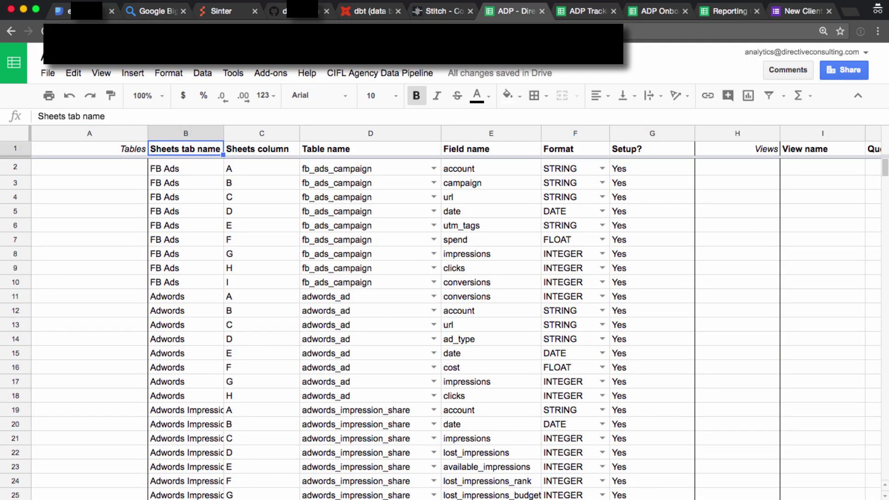
right_click(86, 498)
left_click(146, 434)
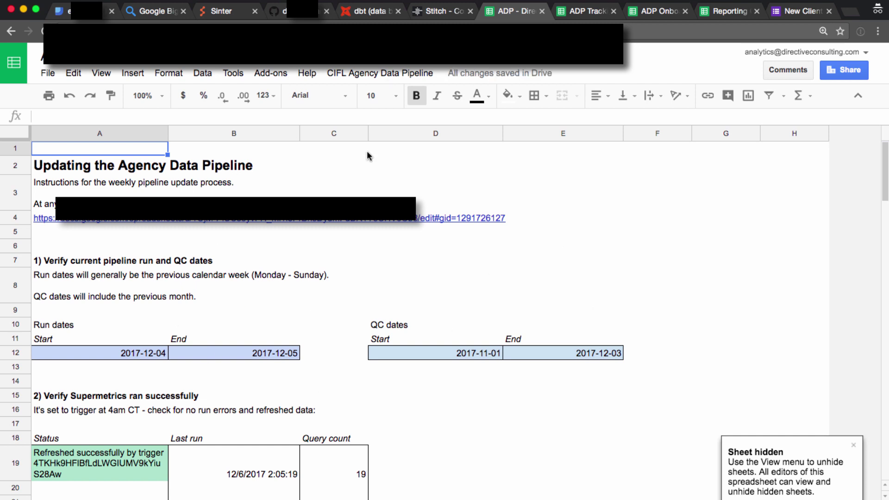
left_click(393, 75)
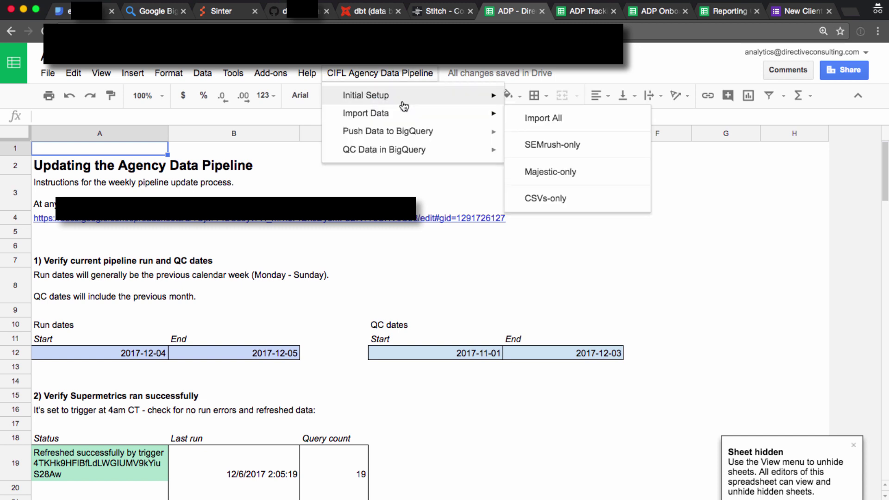
mouse_move(404, 100)
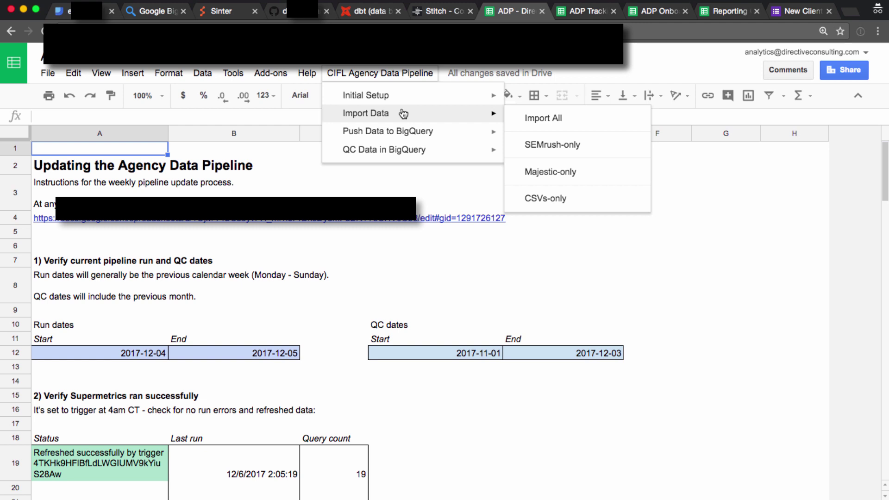
Step: Close the pipeline actions menu, then browse the Supermetrics add-on options and dismiss them
left_click(368, 69)
left_click(271, 74)
mouse_move(314, 161)
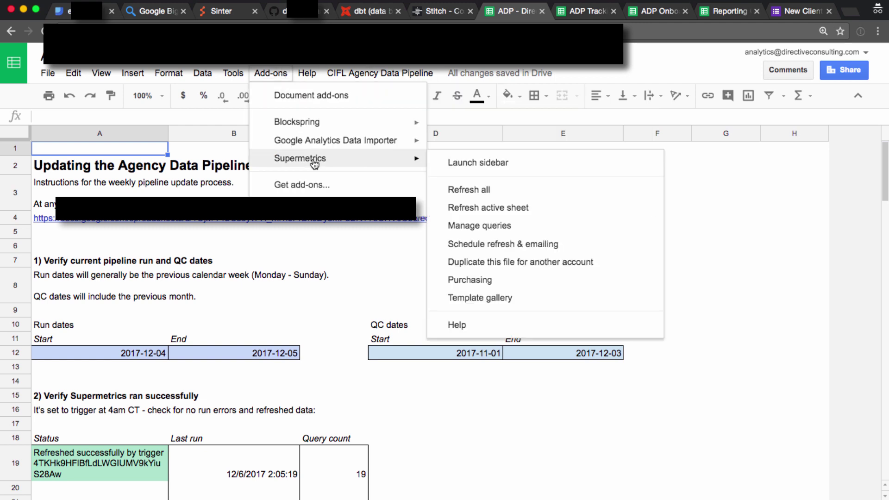
left_click(403, 65)
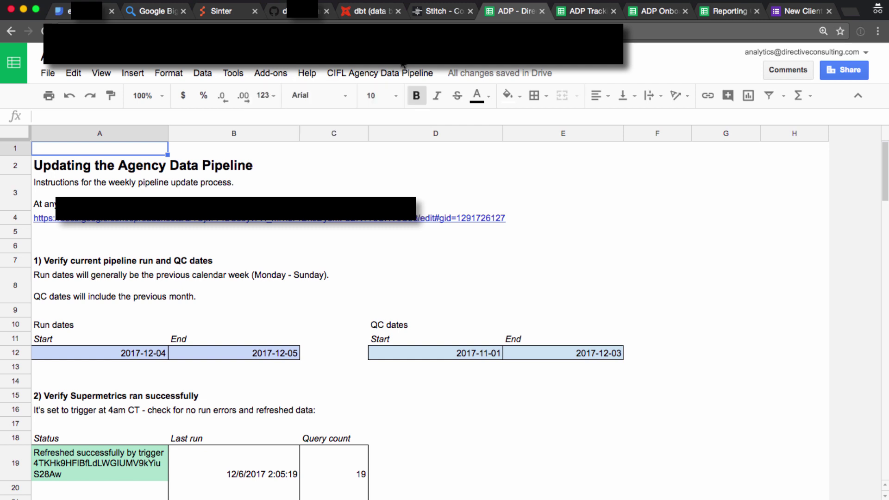
Step: Glance at the Stitch page, then browse and close the CIFL Agency Data Pipeline submenu
left_click(428, 14)
left_click(501, 11)
left_click(379, 74)
mouse_move(397, 134)
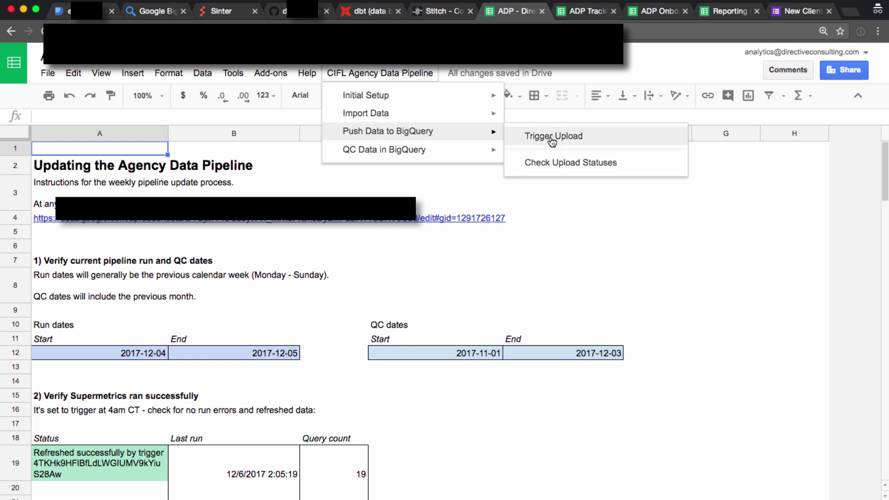
mouse_move(499, 158)
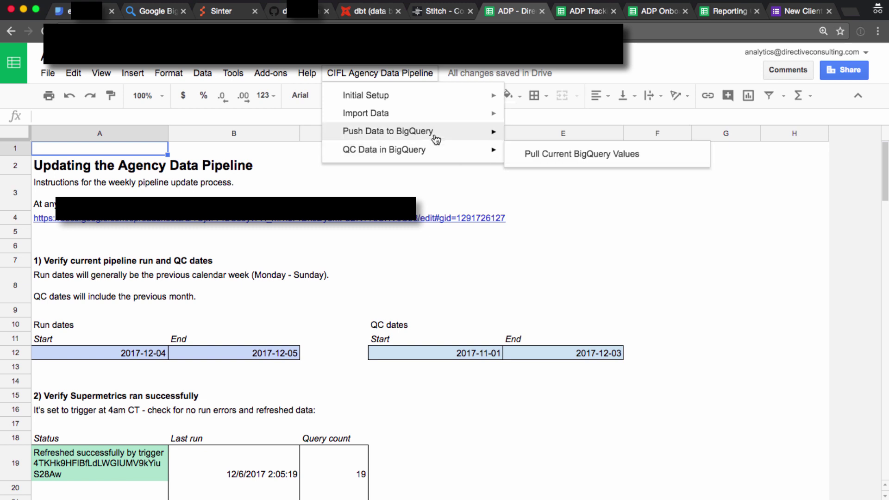
left_click(134, 150)
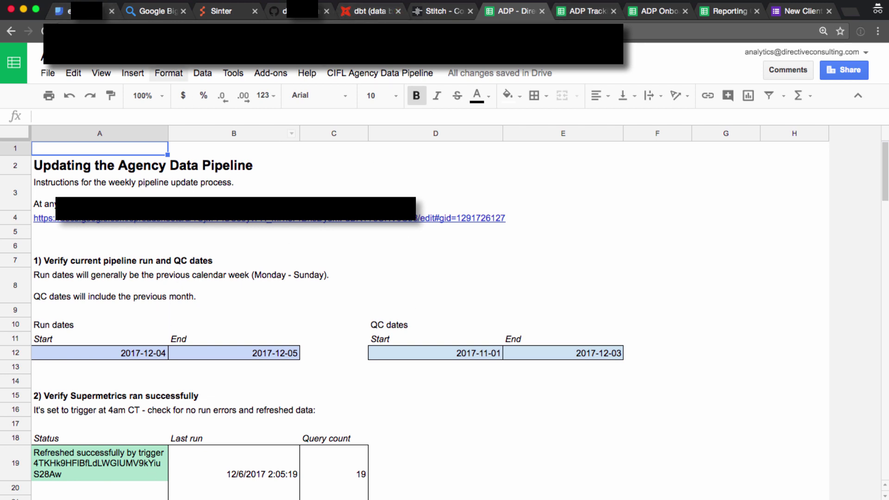
Step: Switch to the Funnel Report with Cmd+1 and review its October 2017 totals: 91 opportunities, 31 deals, $197,797
key("super+1")
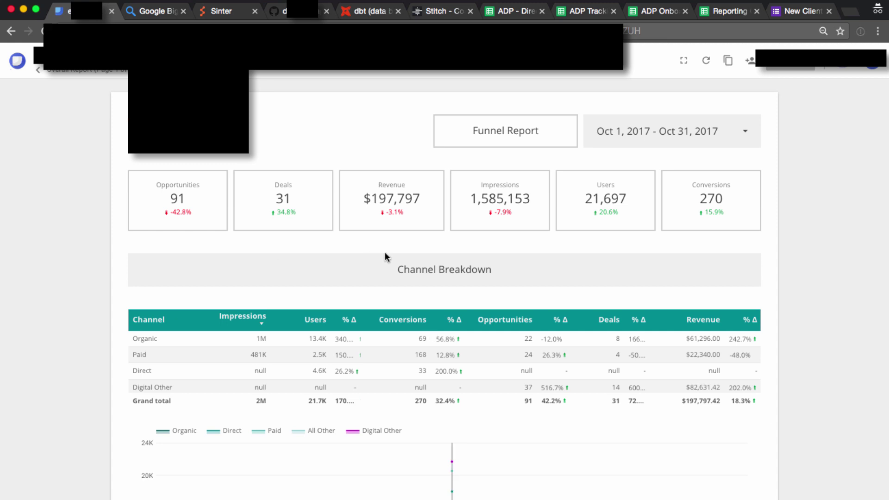
scroll(385, 256, "down", 2)
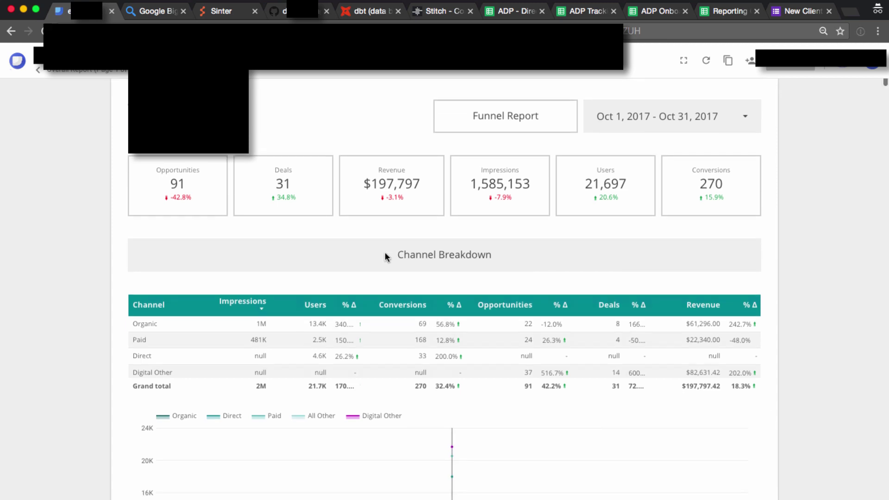
scroll(385, 256, "up", 1)
scroll(385, 253, "up", 1)
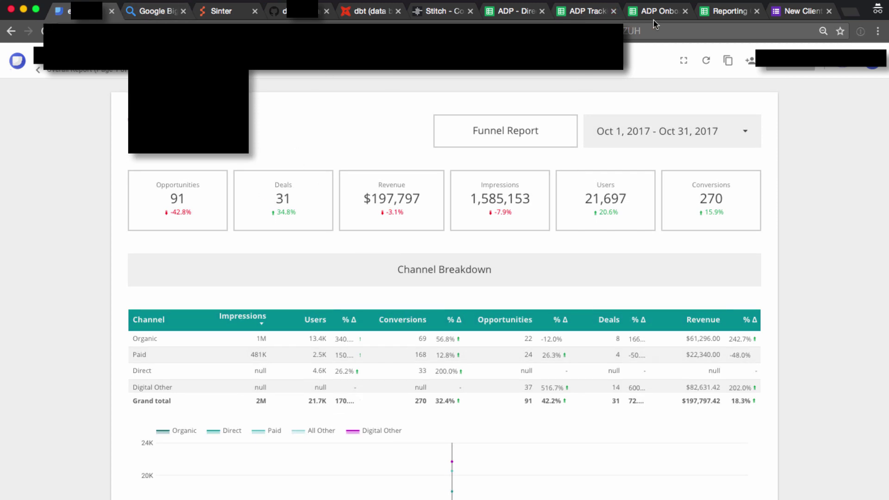
Step: Return to the New Client Request form at its data-source, GA view and conversion questions
left_click(802, 11)
scroll(596, 153, "up", 2)
scroll(587, 160, "up", 15)
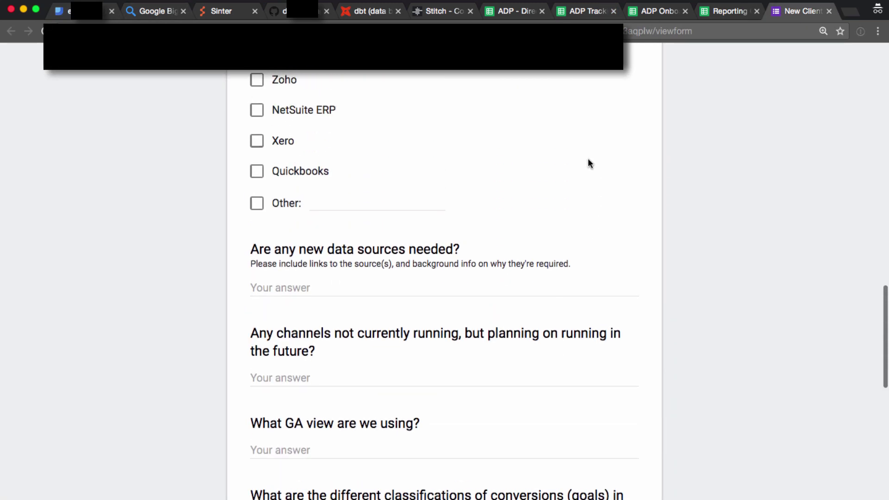